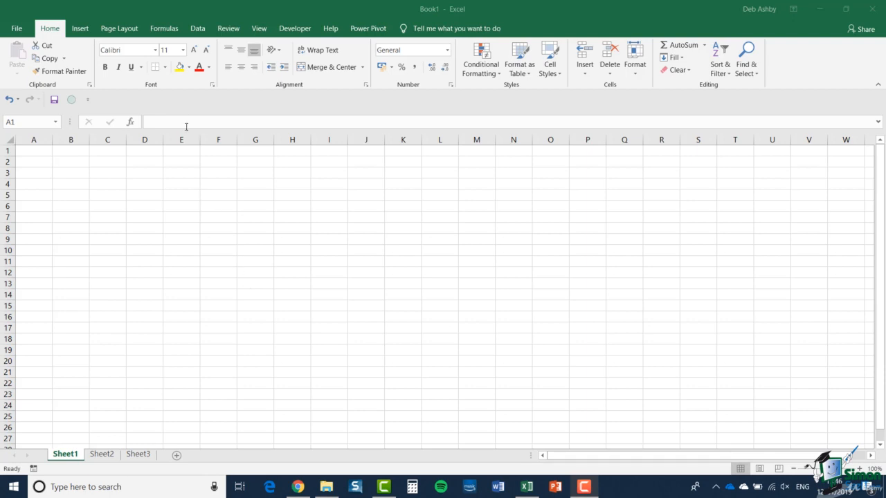
- Browse the function library's recently used functions and its list of statistical functions
click(163, 29)
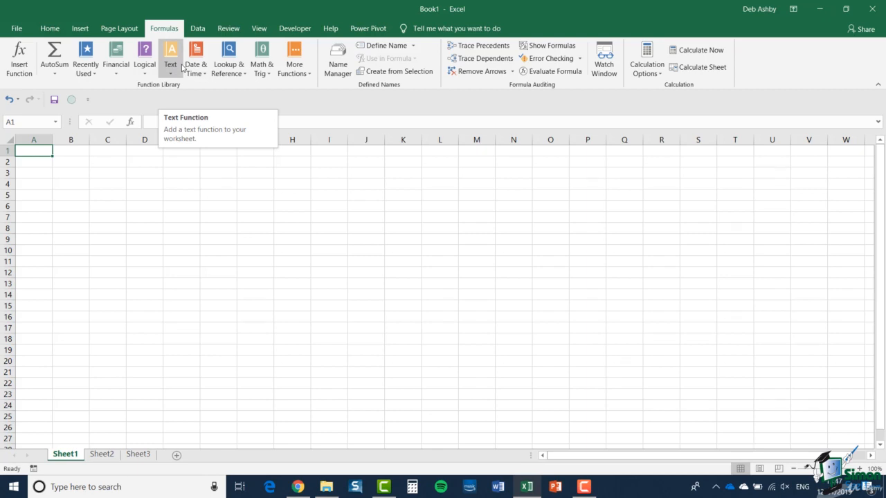
click(91, 74)
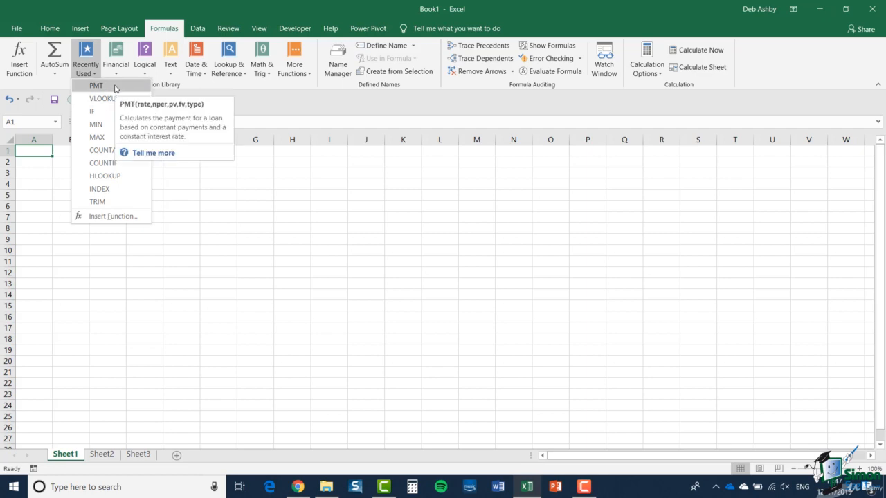
click(230, 107)
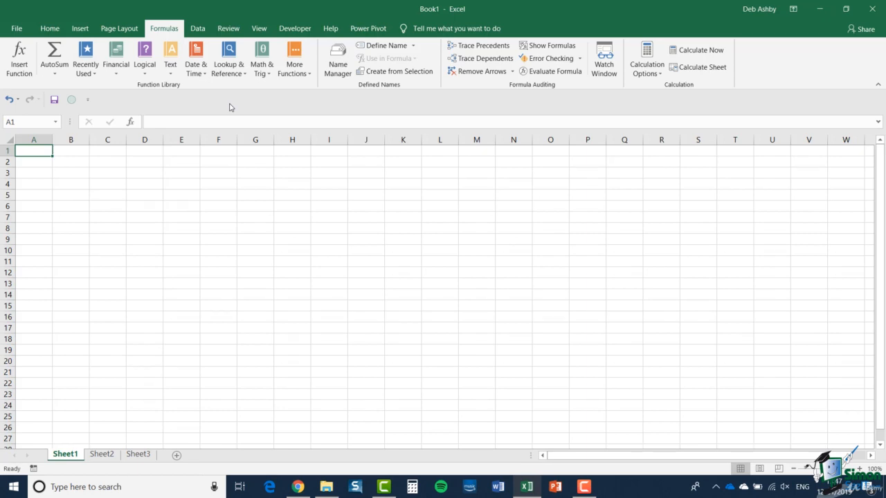
click(299, 73)
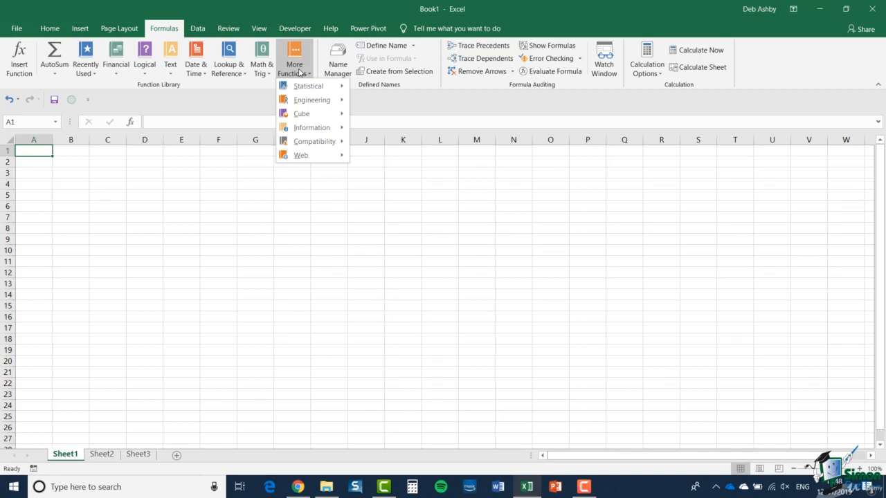
mouse_move(302, 92)
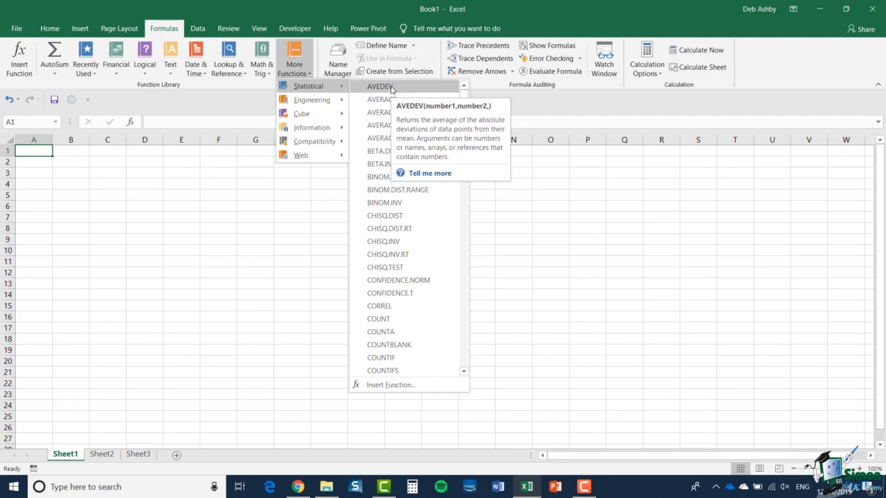
click(419, 176)
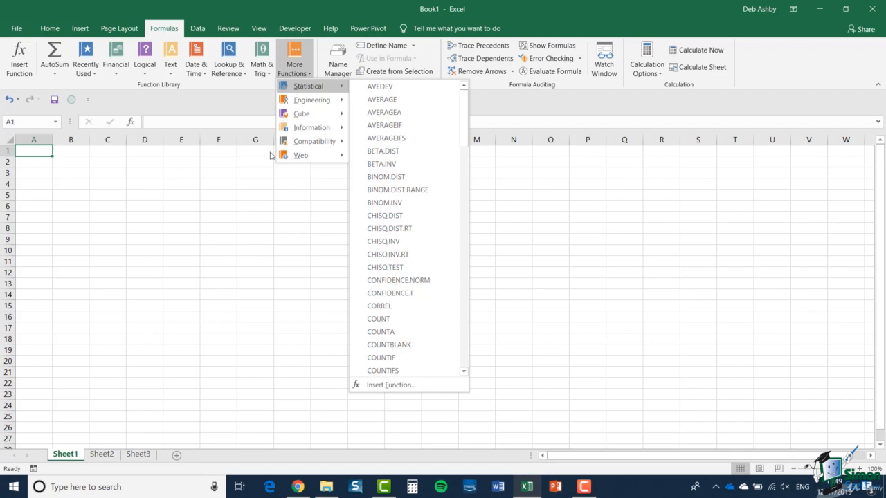
click(137, 188)
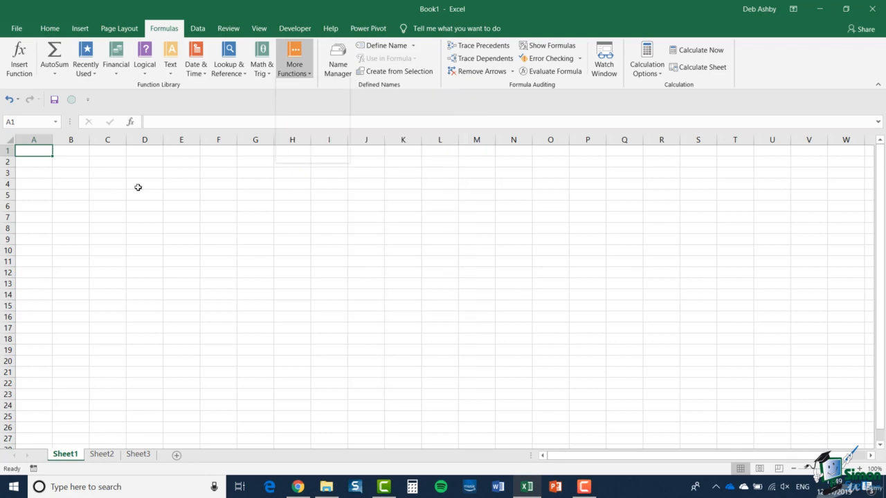
- Inspect the AVERAGEIF and AVERAGEA functions in the Insert Function dialog and open the help for AVERAGEA
click(20, 66)
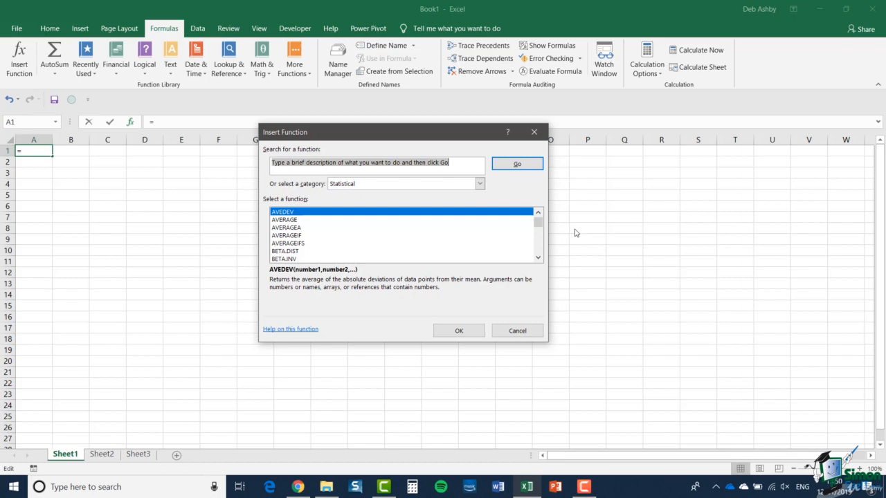
key(Escape)
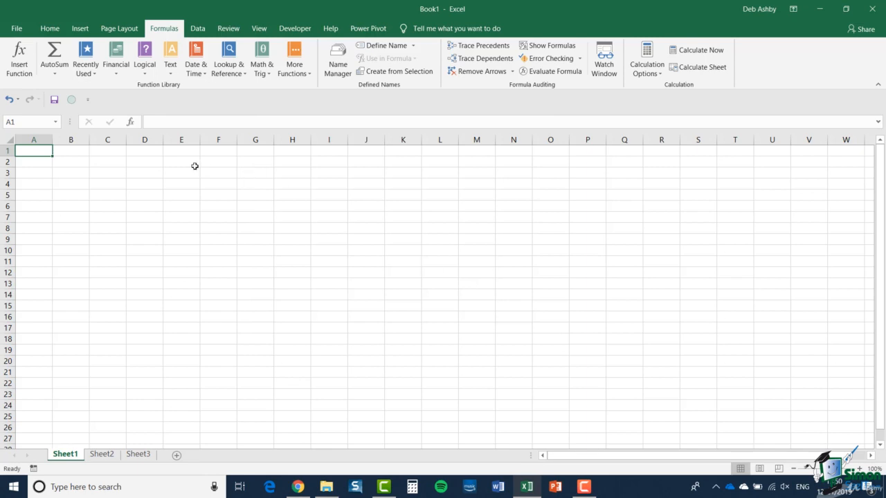
click(134, 124)
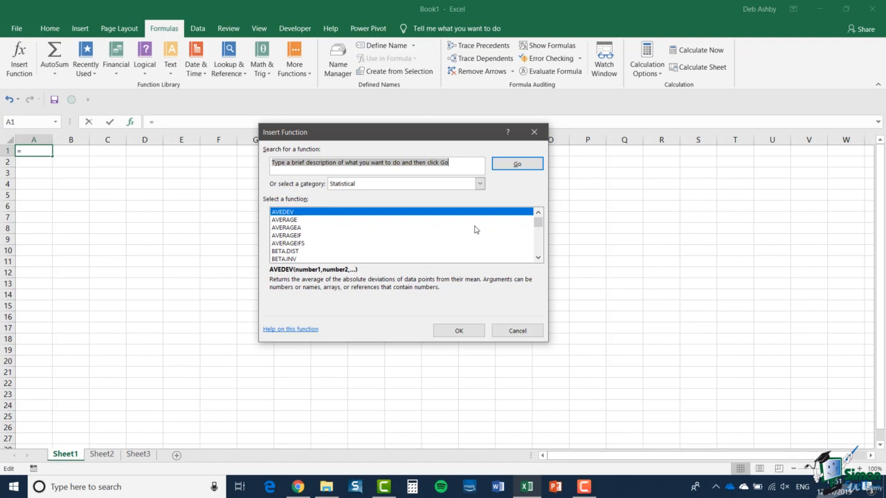
click(393, 236)
click(377, 229)
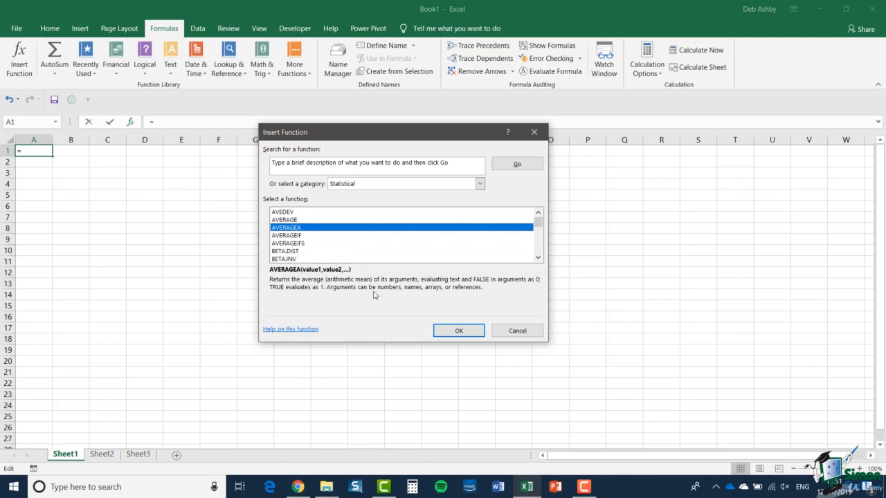
click(295, 334)
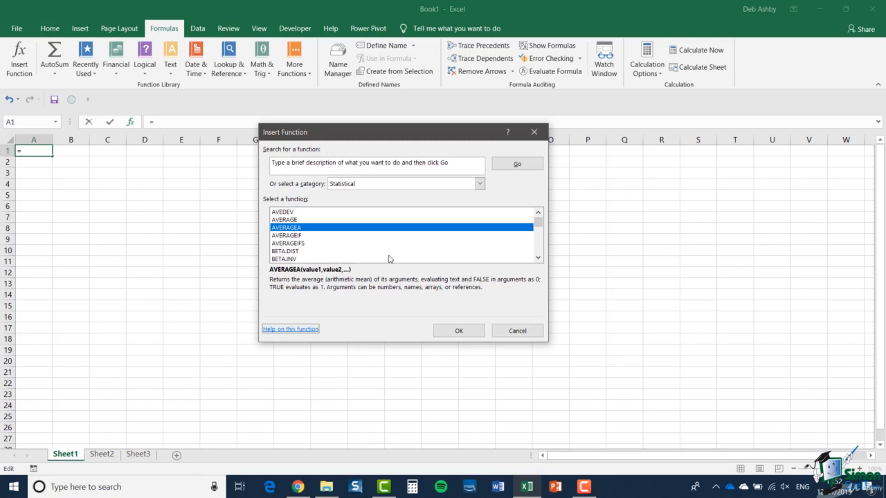
- Search the Insert Function dialog for "standar deviation" and browse the recommended functions
click(349, 162)
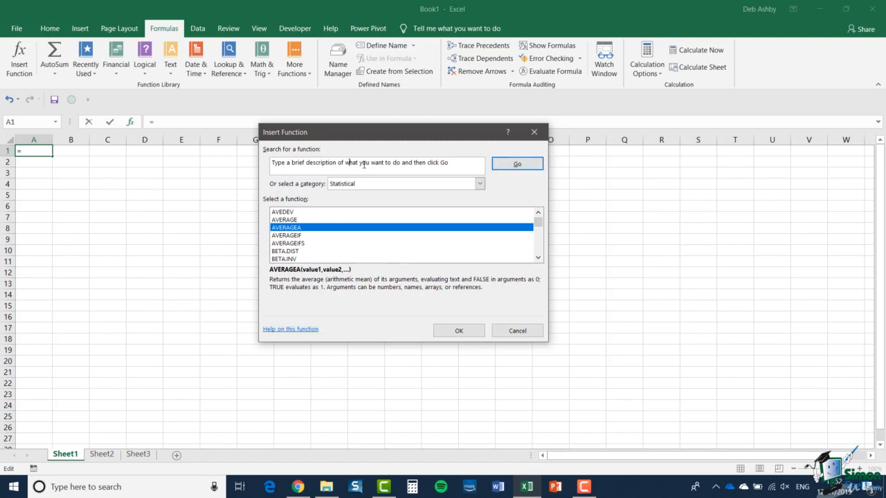
drag(452, 161, 270, 162)
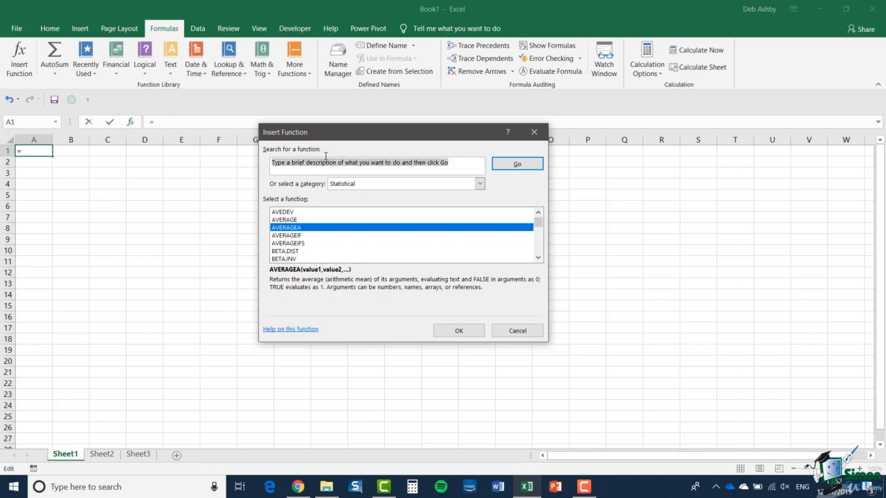
text(stan)
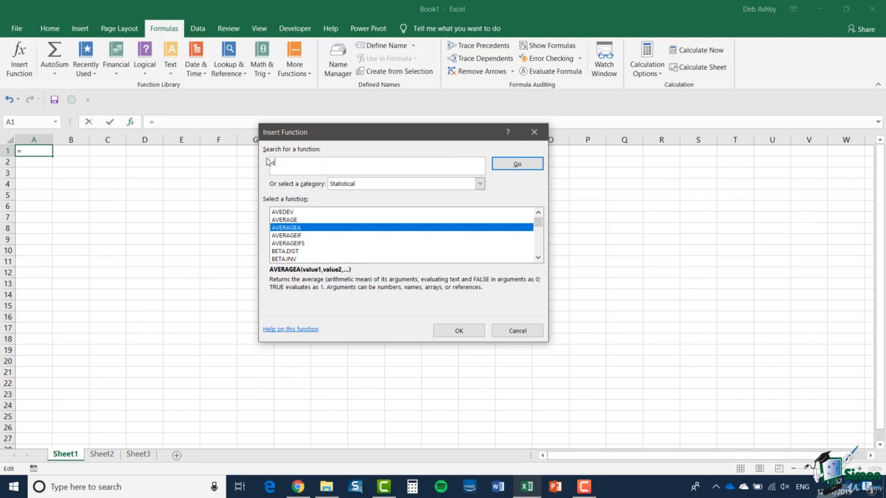
text(dar deviation)
click(513, 167)
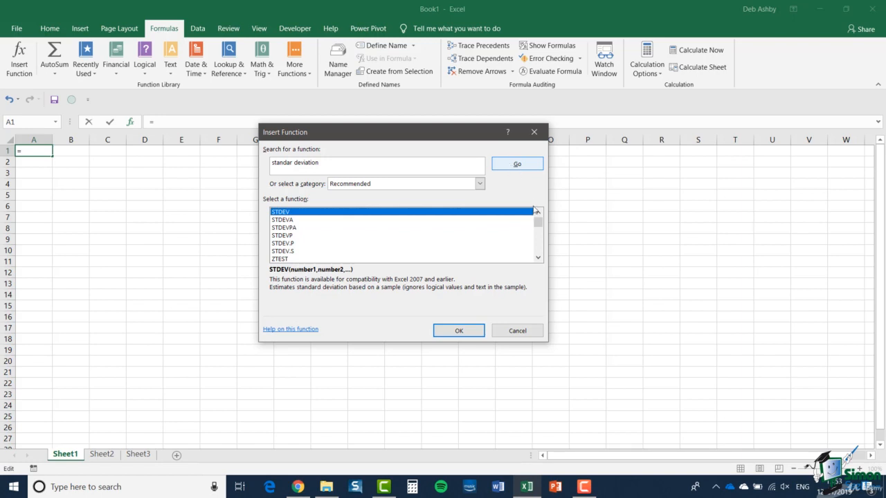
drag(540, 225, 539, 223)
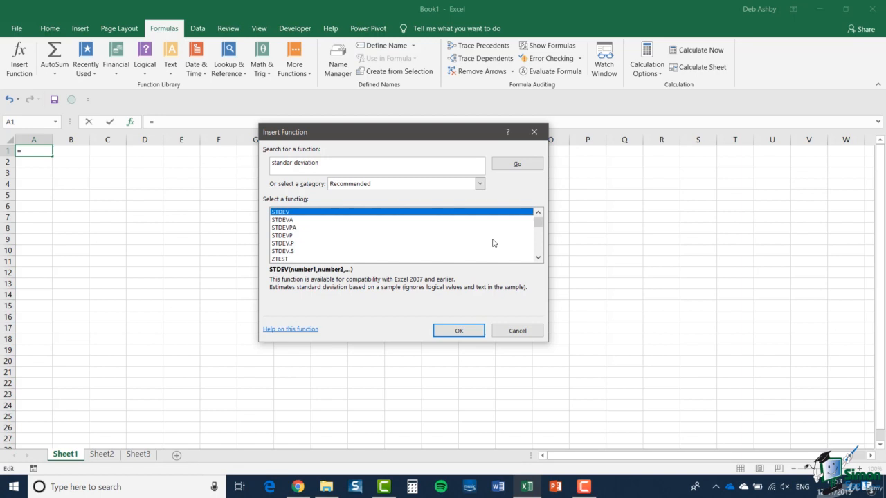
click(341, 221)
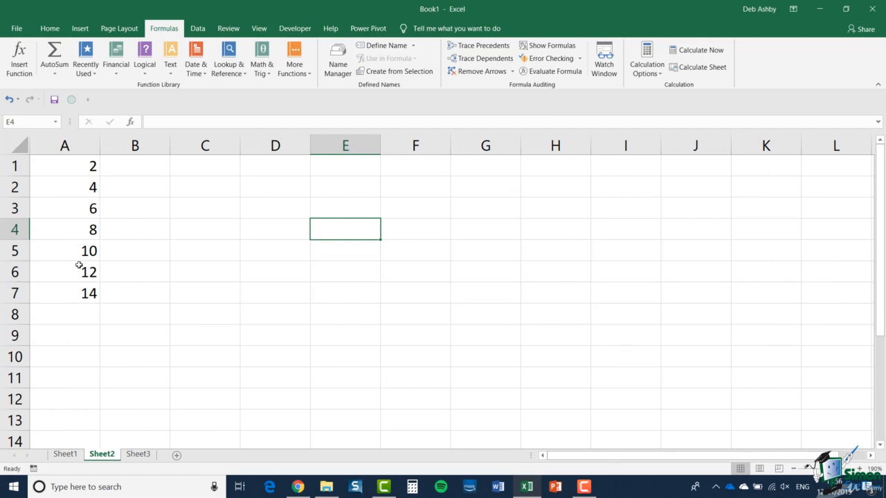
- Start inserting a function in cell D4 of Sheet2 and search for "standard deviation"
click(69, 163)
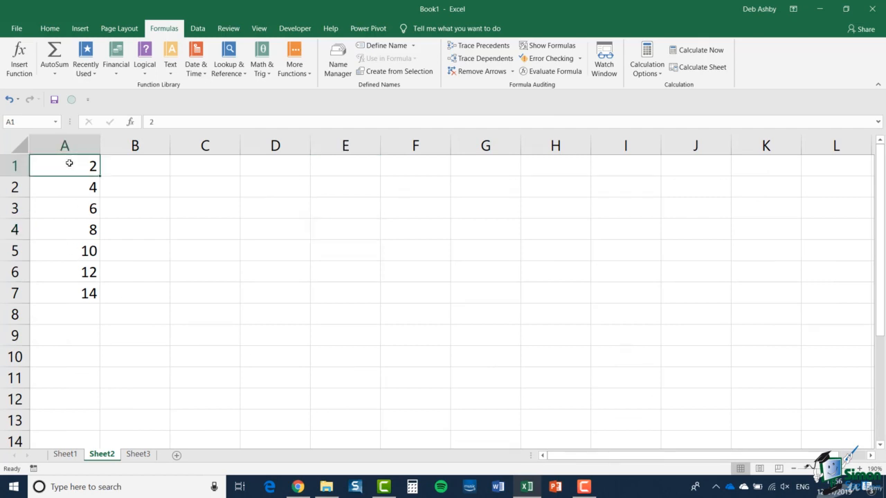
click(271, 233)
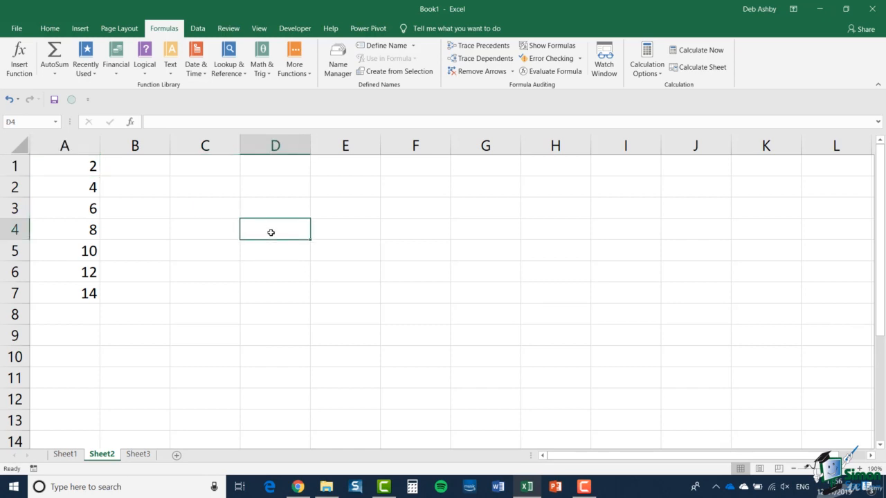
click(21, 68)
drag(358, 120, 446, 130)
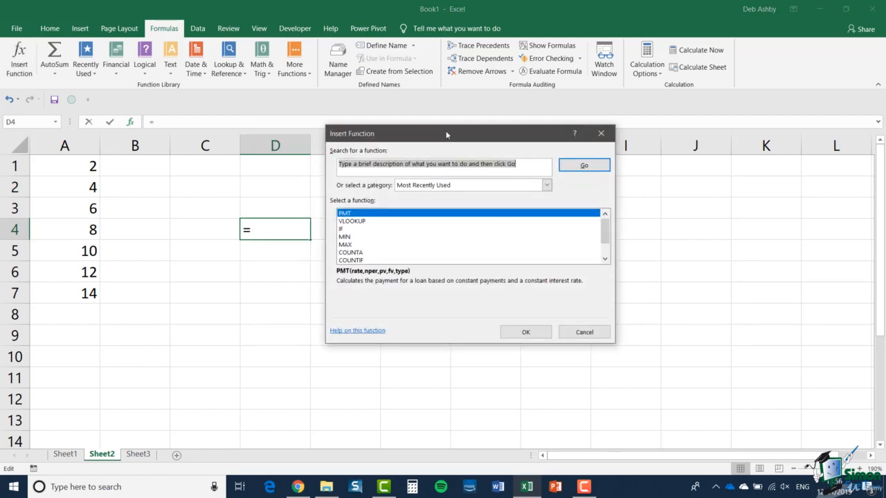
text(stan)
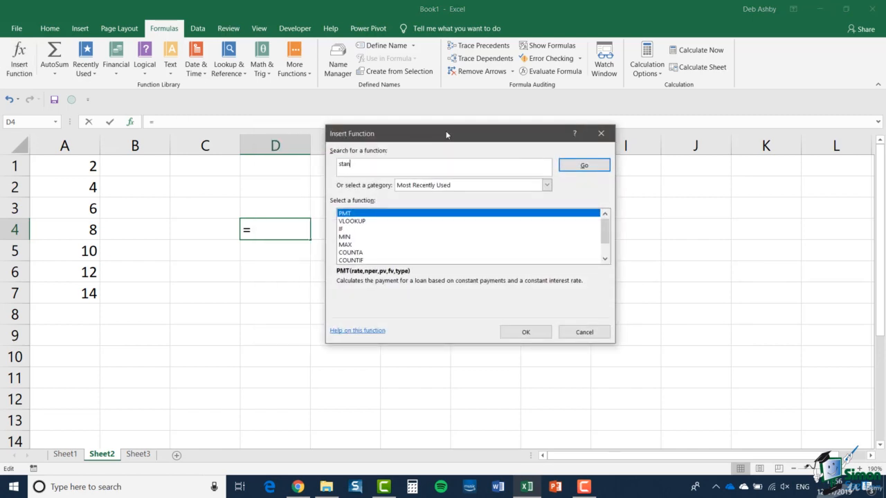
text(dard deviation)
key(Return)
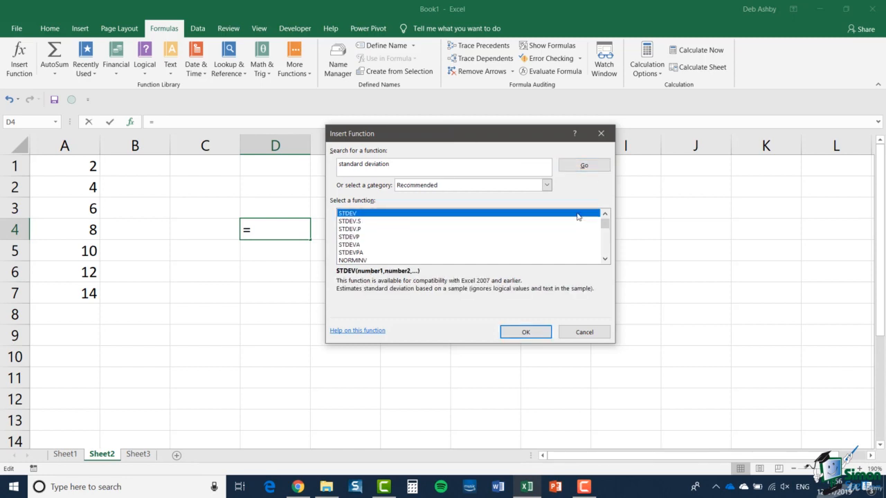
- Insert the STDEV.S function in D4 with the range A1:A7 as its Number1 argument
click(354, 222)
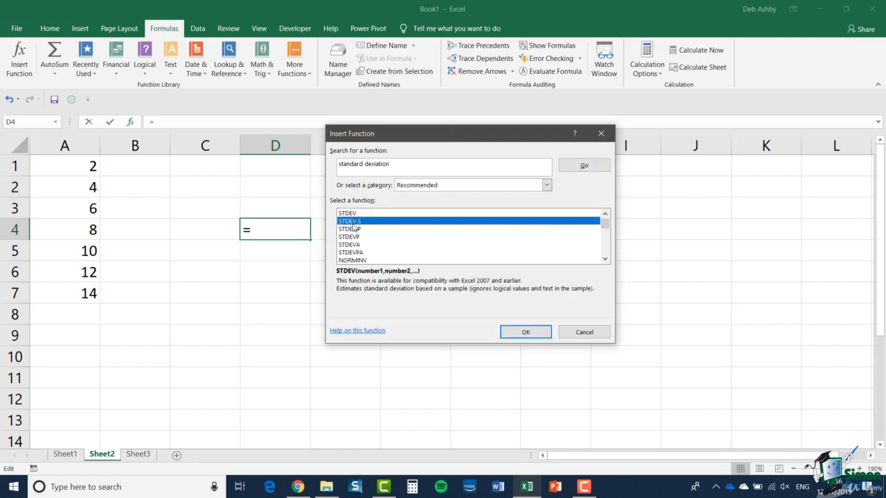
click(531, 333)
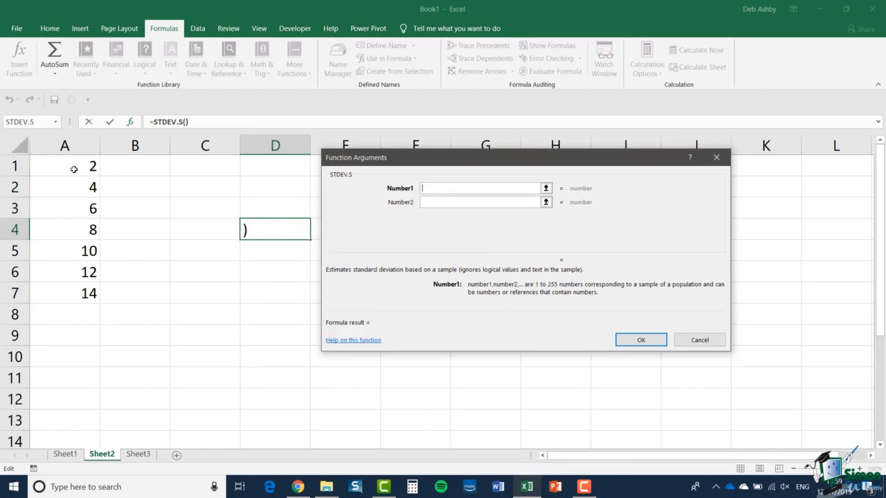
drag(73, 168, 79, 290)
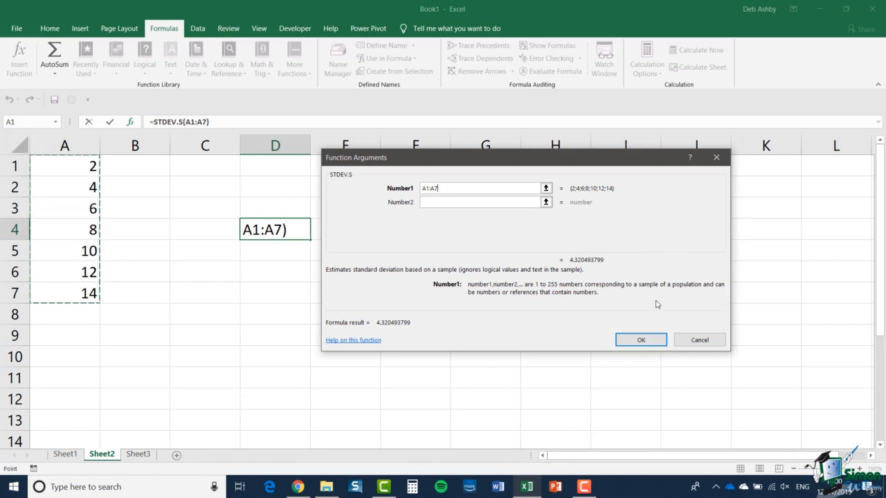
click(641, 341)
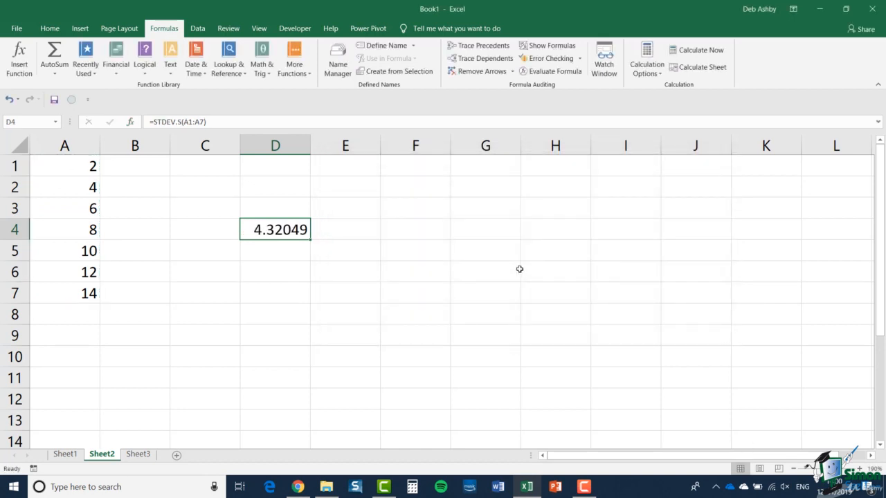
- On Sheet3, check the Formula AutoComplete option and start an AMORDEGRC formula in cell D4 from the suggestions for "=AM"
key(ctrl+Page_Down)
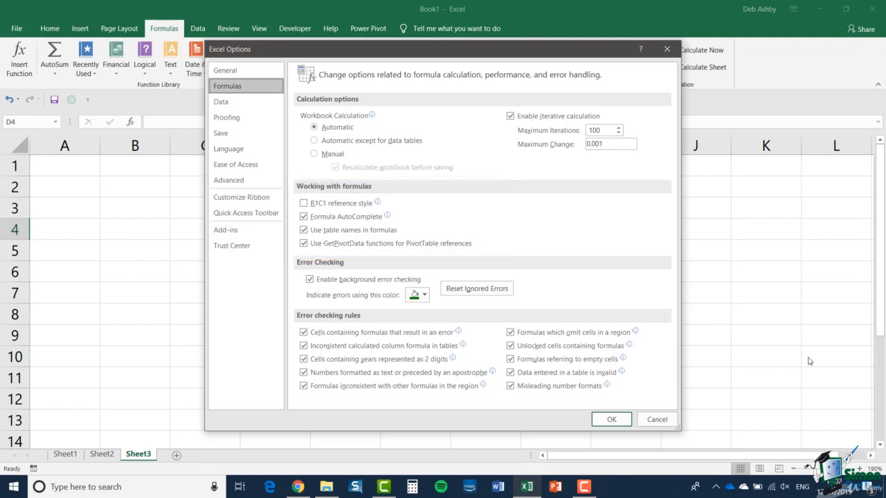
mouse_move(388, 217)
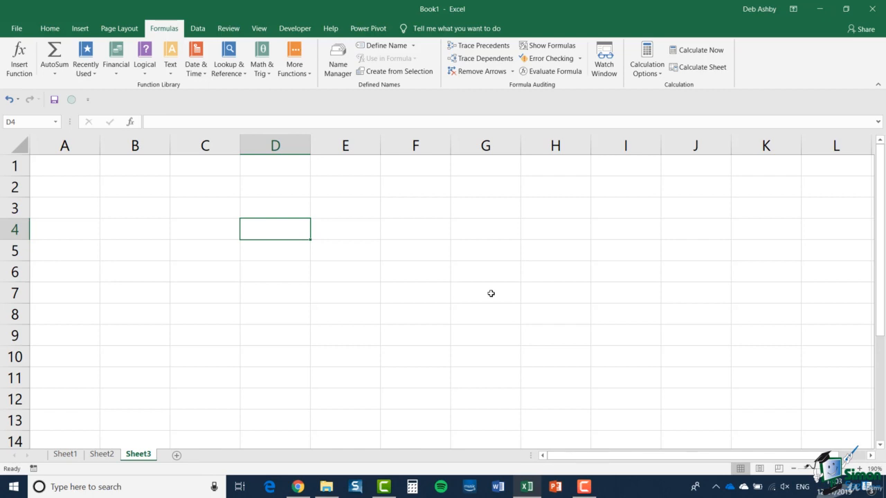
text(=)
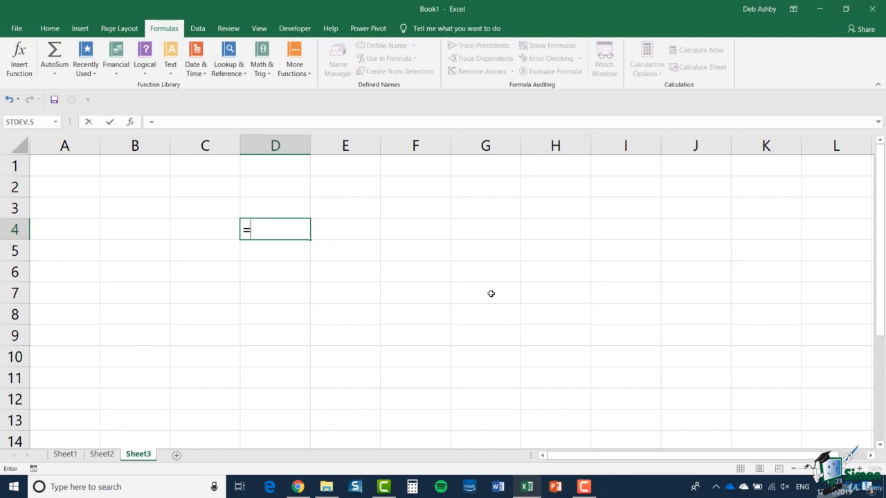
text(A)
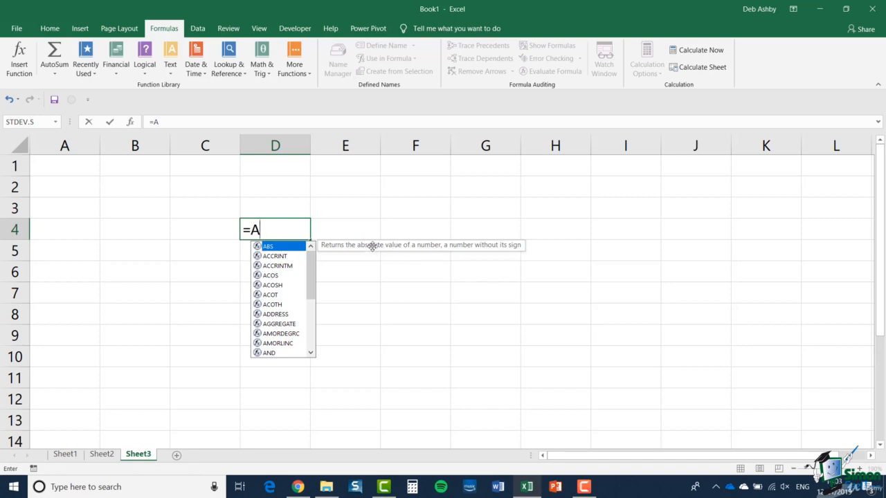
drag(373, 247, 580, 212)
text(M)
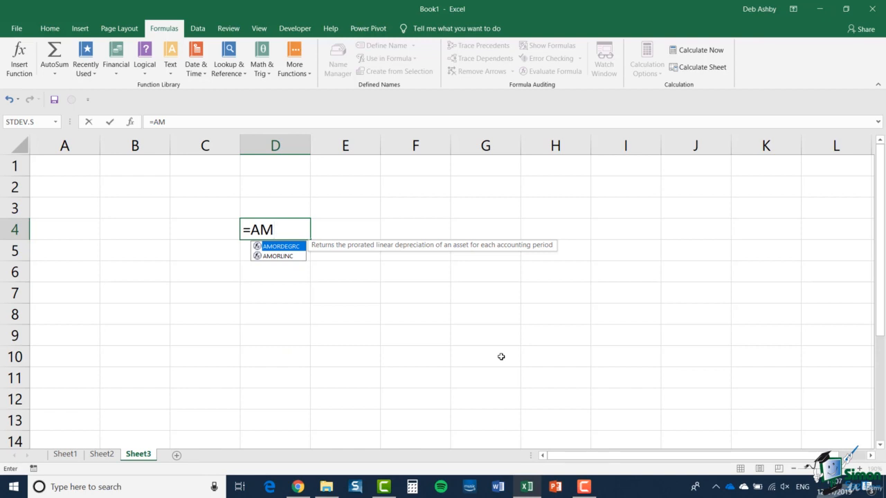
double_click(291, 249)
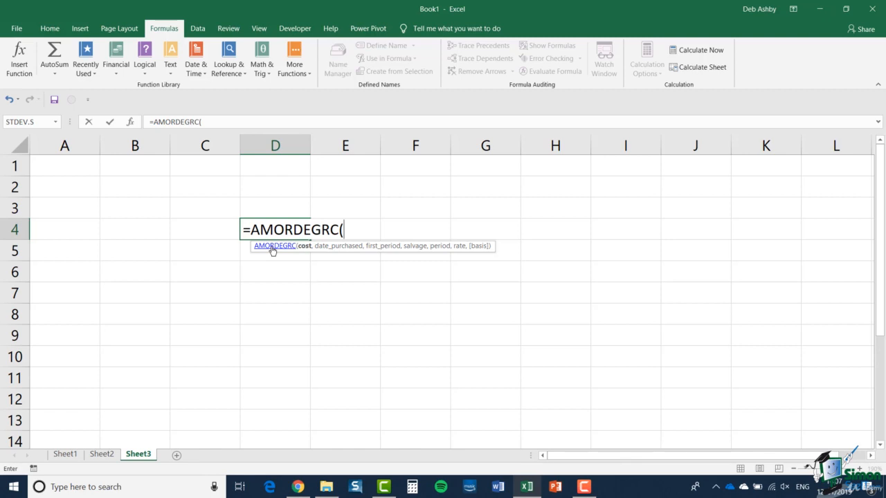
- Open the AMORDEGRC help article from the formula's syntax hint and review its description and syntax
click(272, 246)
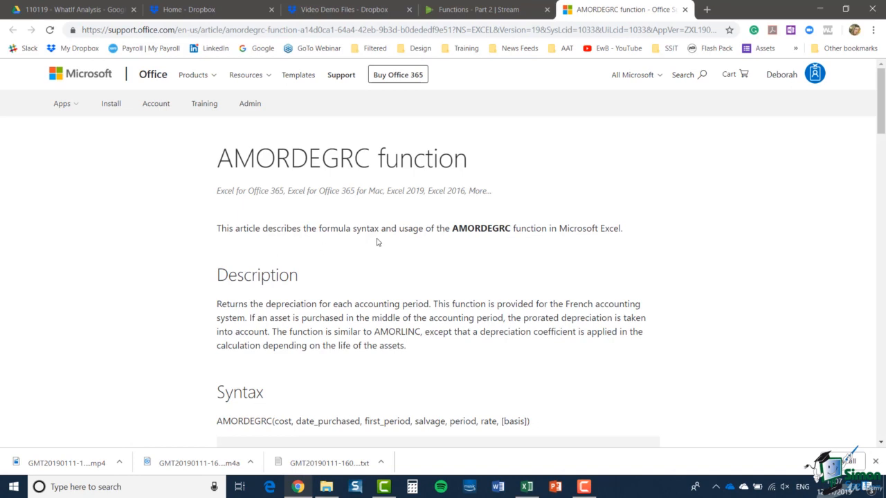
scroll(377, 242, down, 2)
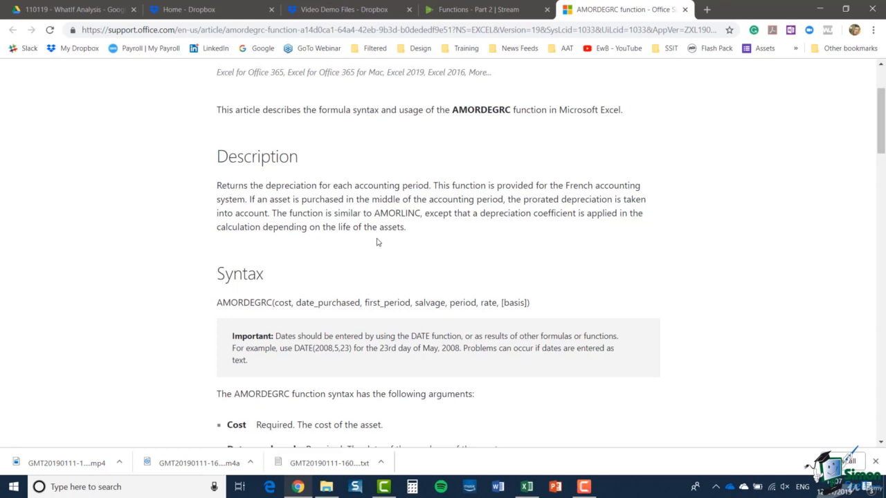
scroll(377, 242, up, 2)
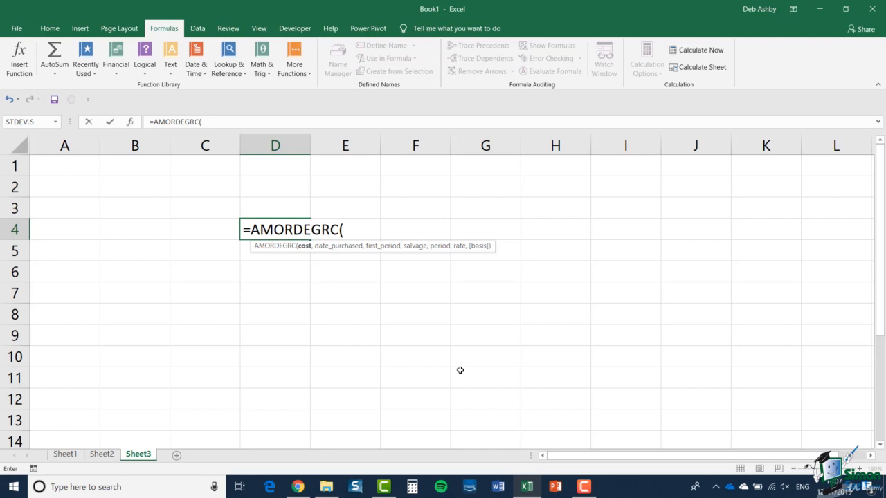
- Enter 3000 as the cost argument of the AMORDEGRC formula in D4
text(3000,)
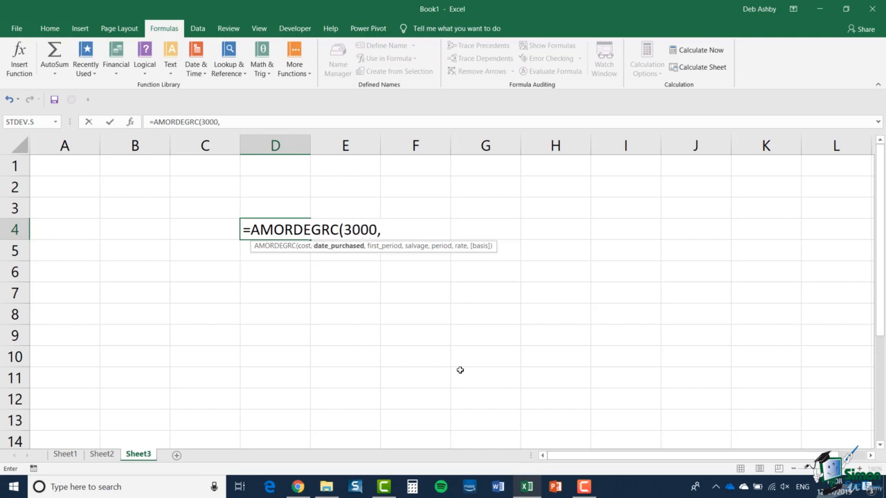